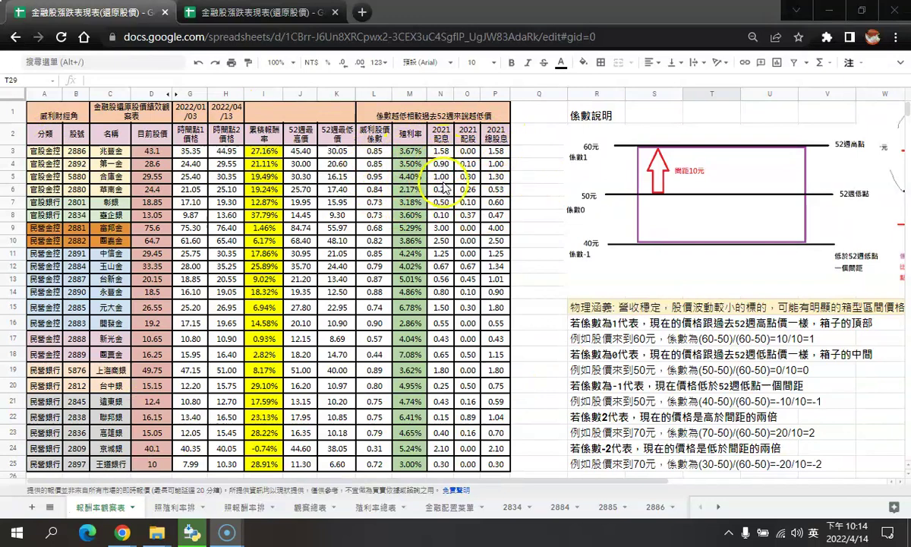
# - Examine the 係數說明 diagram and its worked examples for coefficients 1, 0, -1, 2 and -2 beside the stock table
pyautogui.hscroll(5, 524, 197)
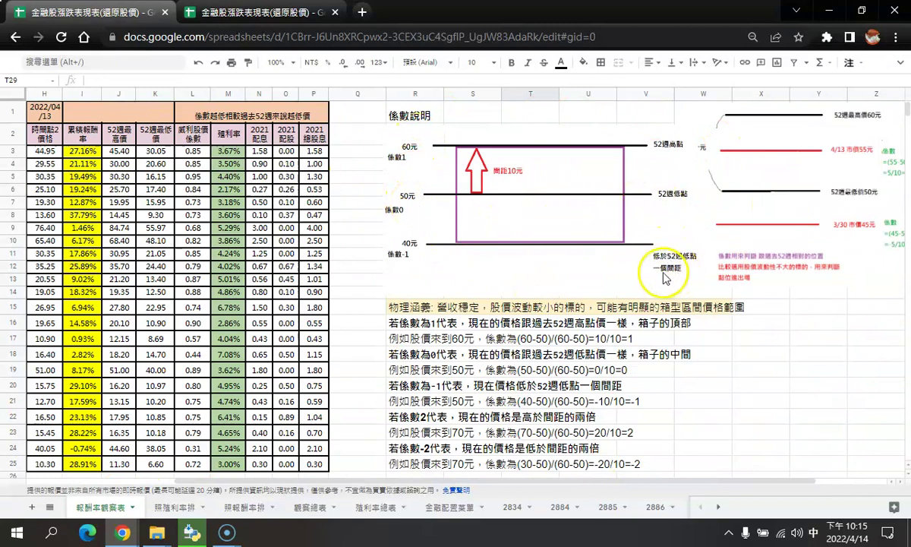
pyautogui.scroll(-1, 489, 284)
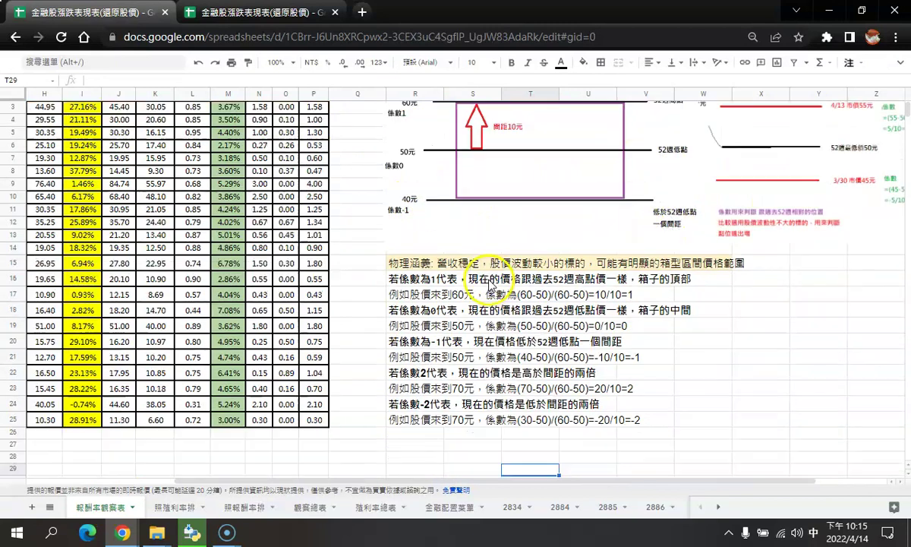
pyautogui.scroll(1, 493, 278)
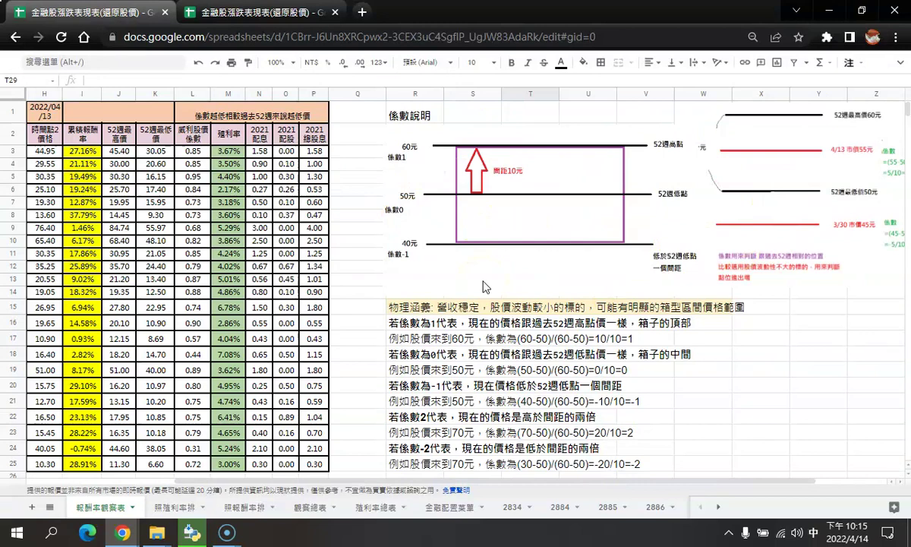
pyautogui.scroll(-1, 471, 292)
pyautogui.scroll(1, 422, 273)
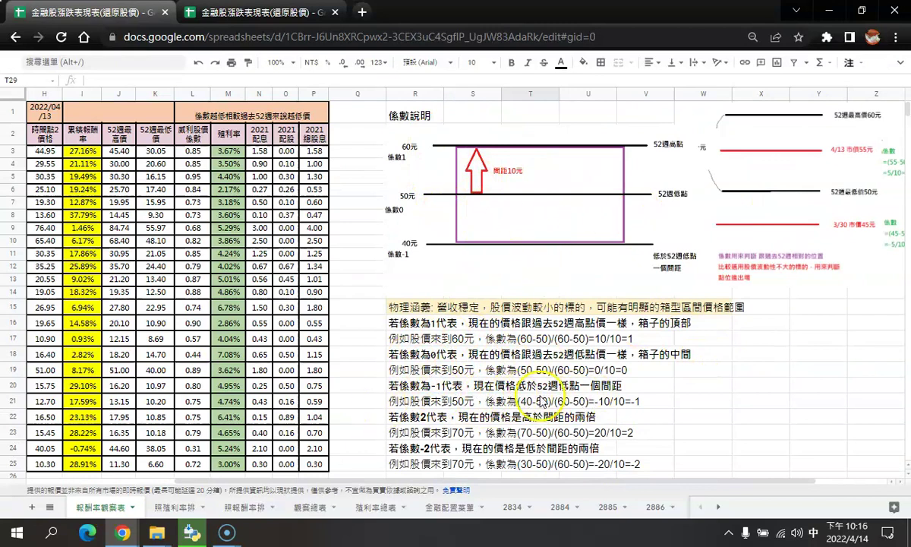
pyautogui.scroll(-1, 535, 409)
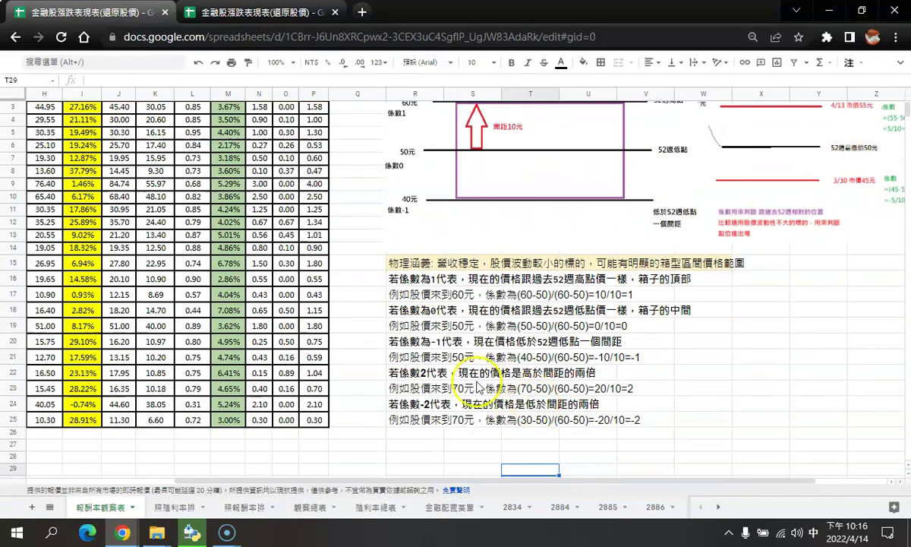
pyautogui.scroll(1, 437, 346)
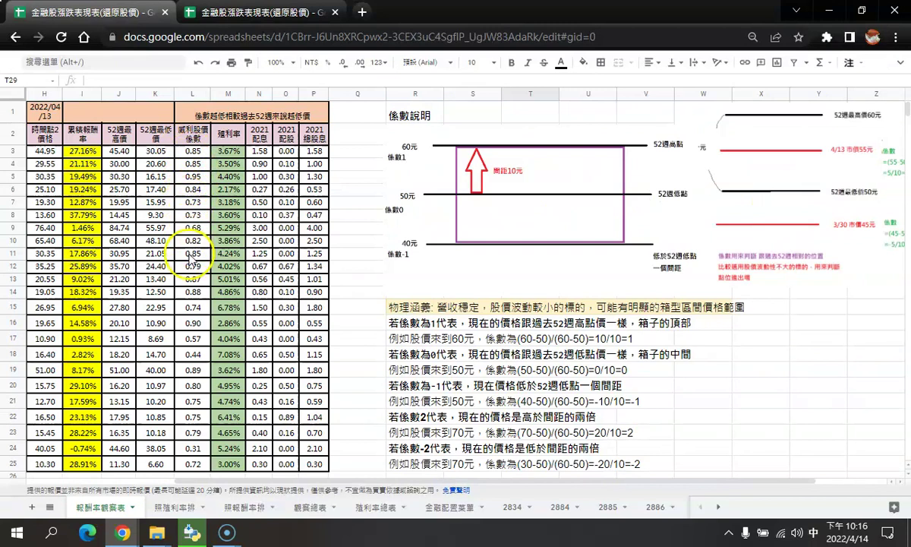
pyautogui.scroll(-1, 190, 260)
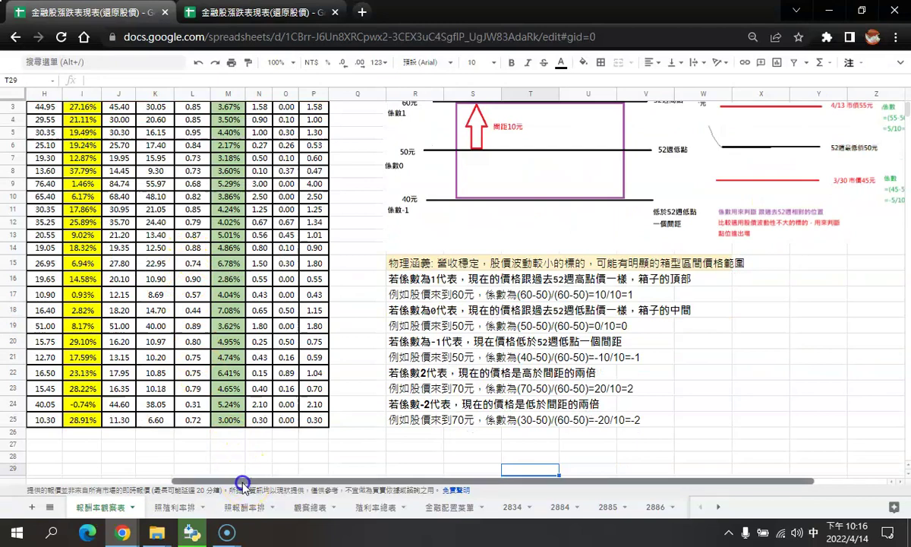
pyautogui.moveTo(245, 484); pyautogui.dragTo(168, 484)
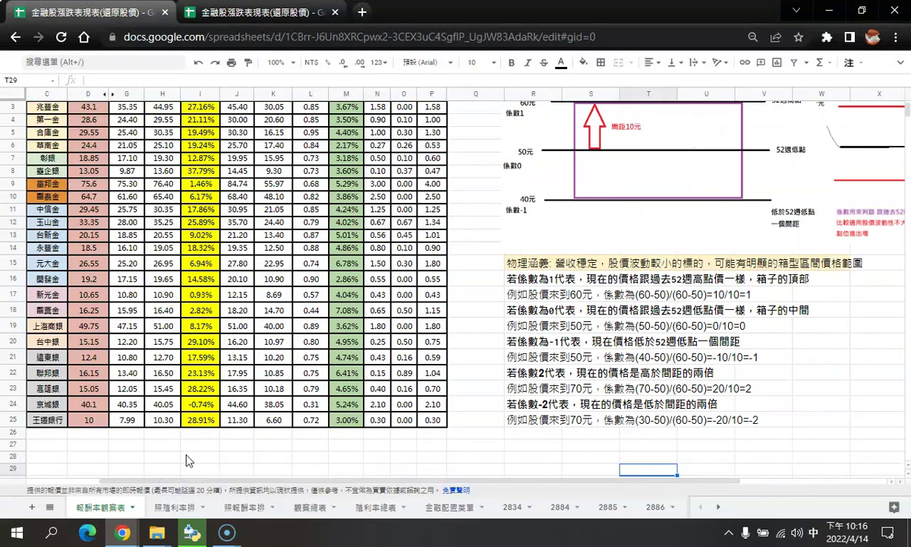
pyautogui.scroll(1, 163, 407)
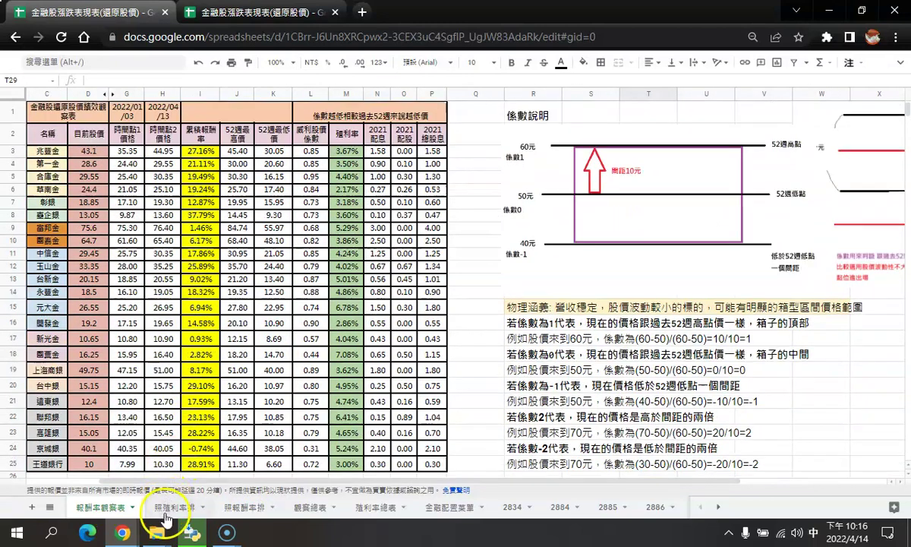
# - Review the stock rankings by dividend yield in the 照殖利率排 sheet and by cumulative return in the 照報酬率排 sheet
pyautogui.click(168, 515)
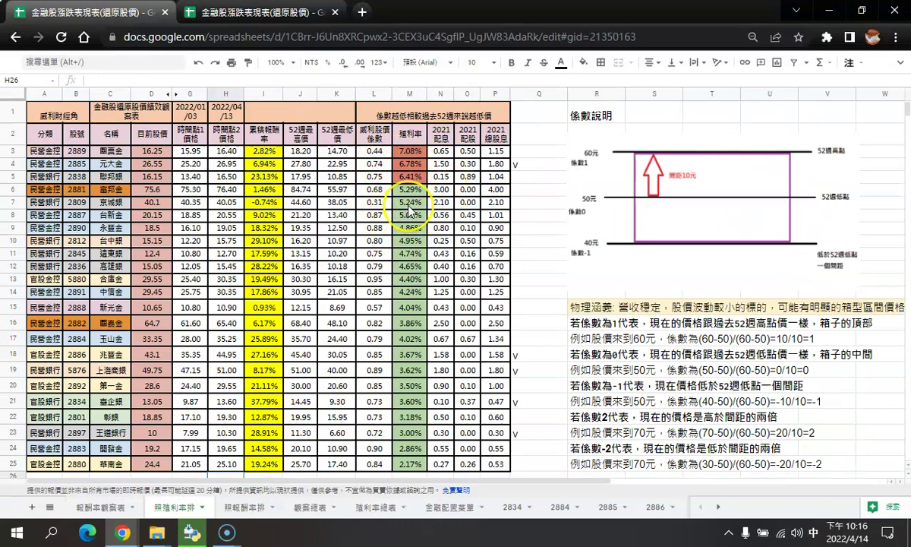
pyautogui.click(253, 508)
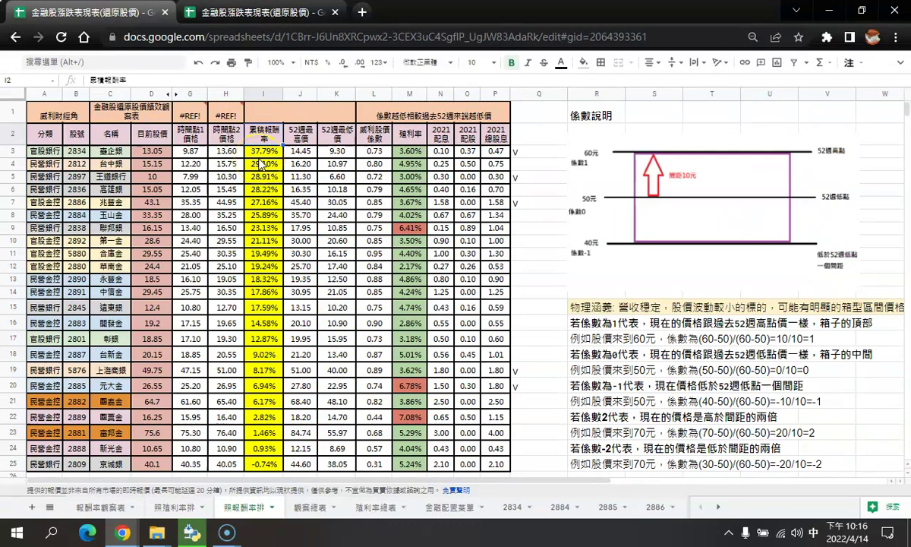
pyautogui.scroll(-1, 259, 175)
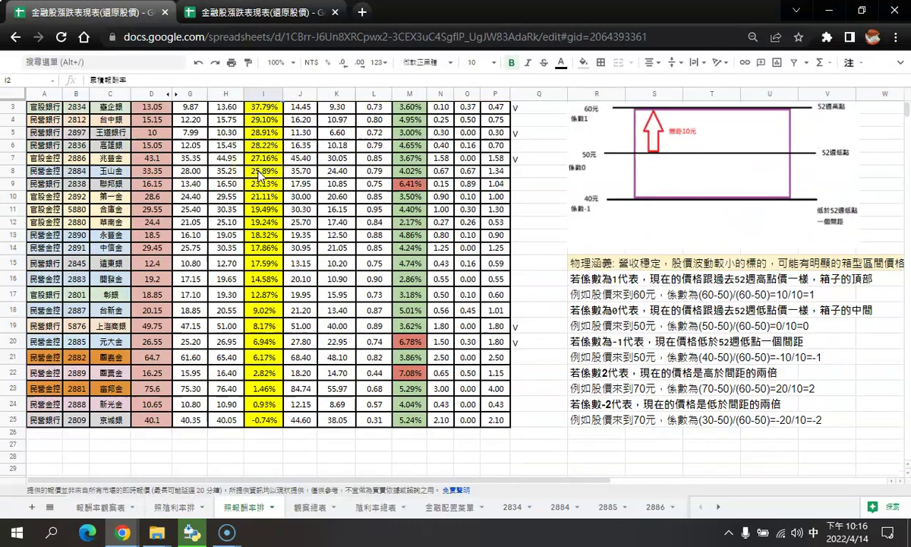
pyautogui.scroll(1, 259, 176)
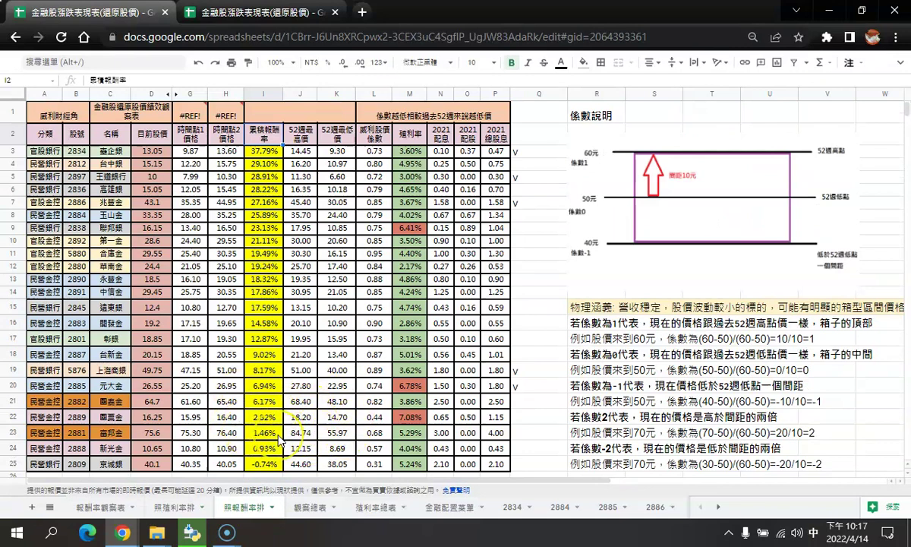
# - Open the 觀察總表 sheet and examine its dividend, EPS, fair-price, cheap-price and 52-week columns for all financial stocks
pyautogui.click(309, 506)
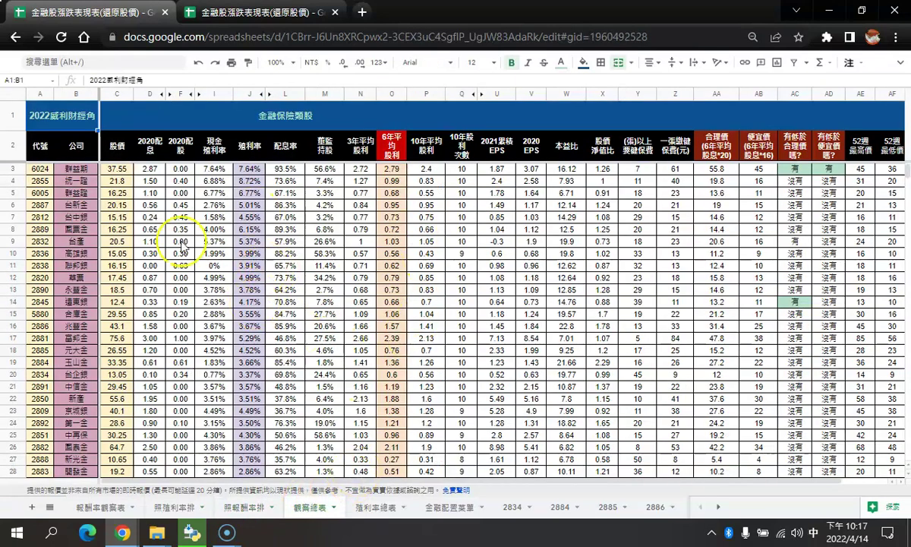
pyautogui.click(226, 481)
pyautogui.moveTo(225, 482); pyautogui.dragTo(183, 482)
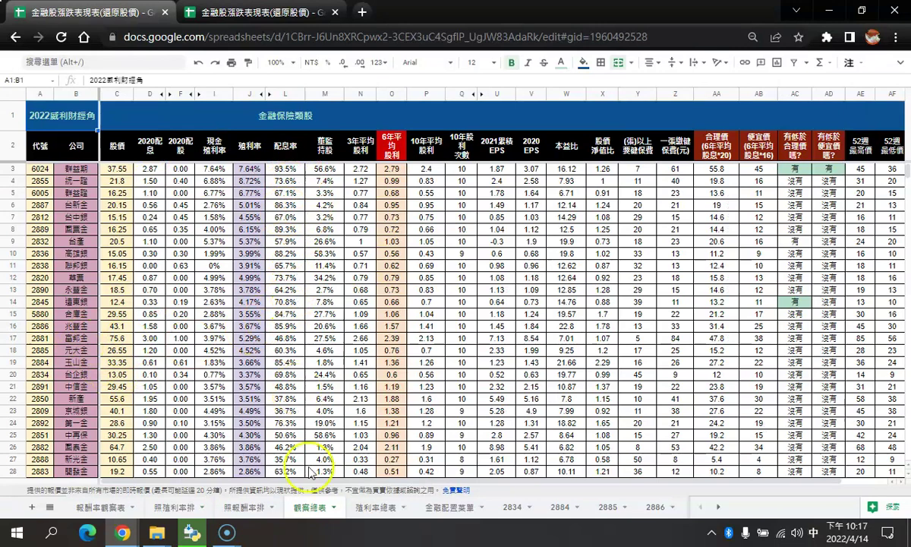
pyautogui.moveTo(298, 480); pyautogui.dragTo(271, 479)
pyautogui.moveTo(359, 477); pyautogui.dragTo(429, 476)
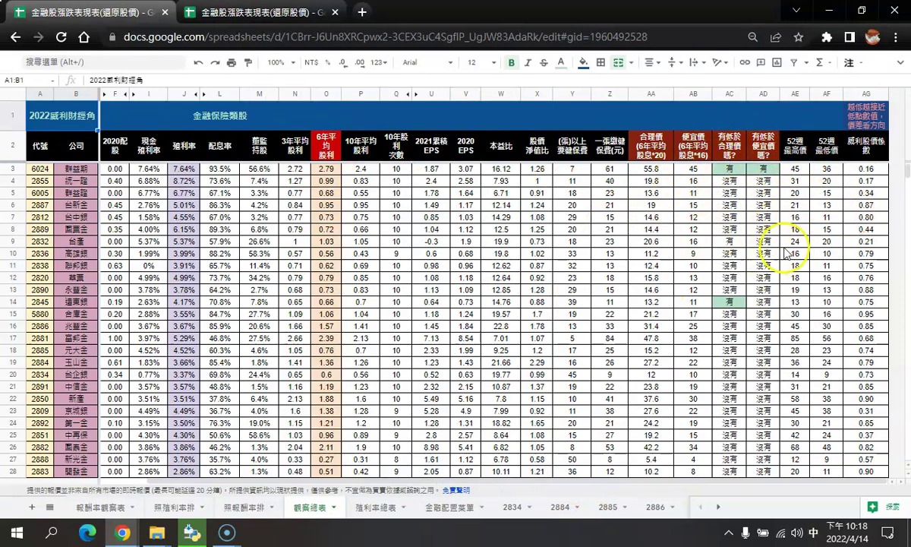
pyautogui.scroll(-3, 731, 253)
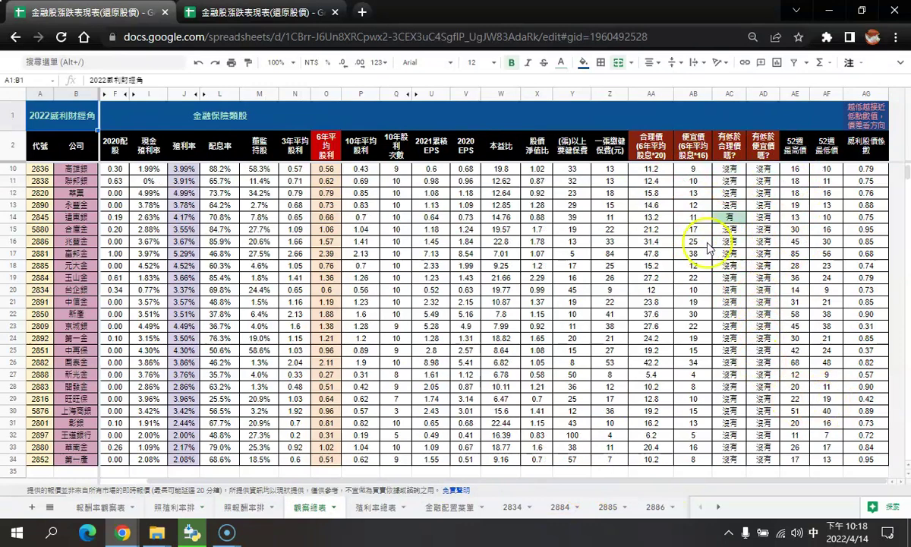
pyautogui.scroll(3, 705, 313)
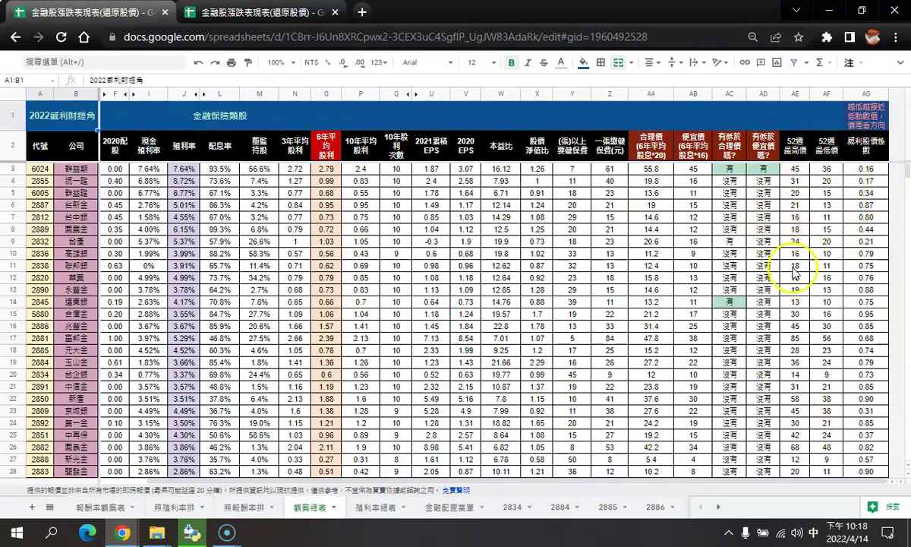
# - Open the 2834 sheet and look over its daily prices, ex-dividend table and adjusted price columns
pyautogui.click(513, 508)
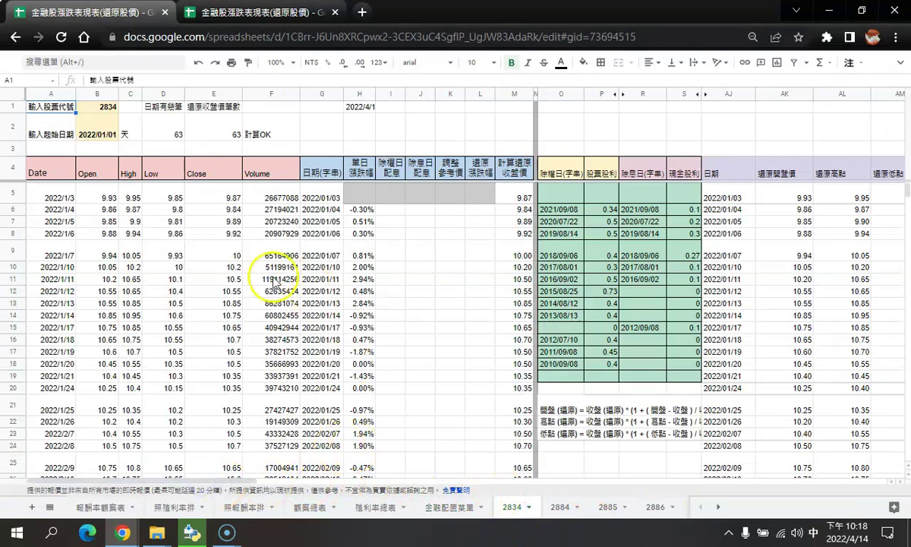
pyautogui.scroll(-1, 276, 336)
pyautogui.scroll(-5, 276, 335)
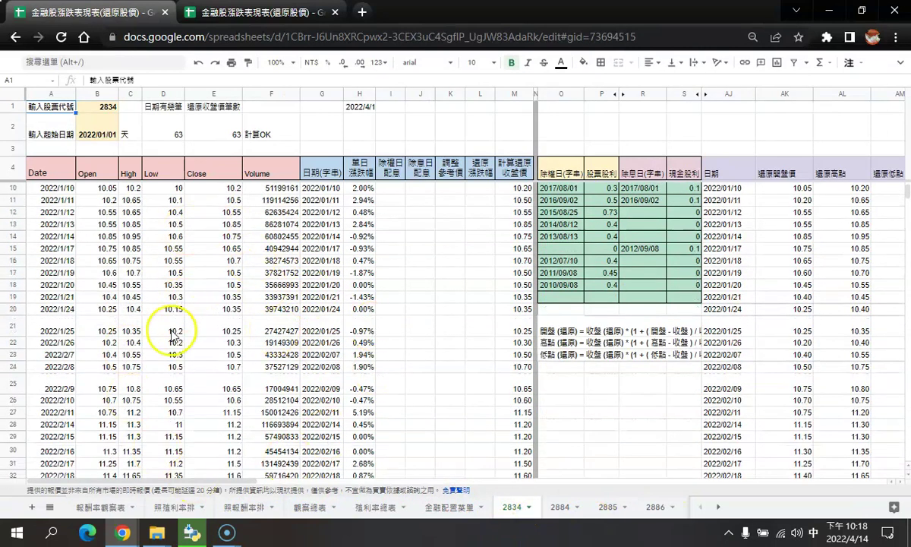
pyautogui.scroll(-3, 270, 337)
pyautogui.scroll(2, 275, 456)
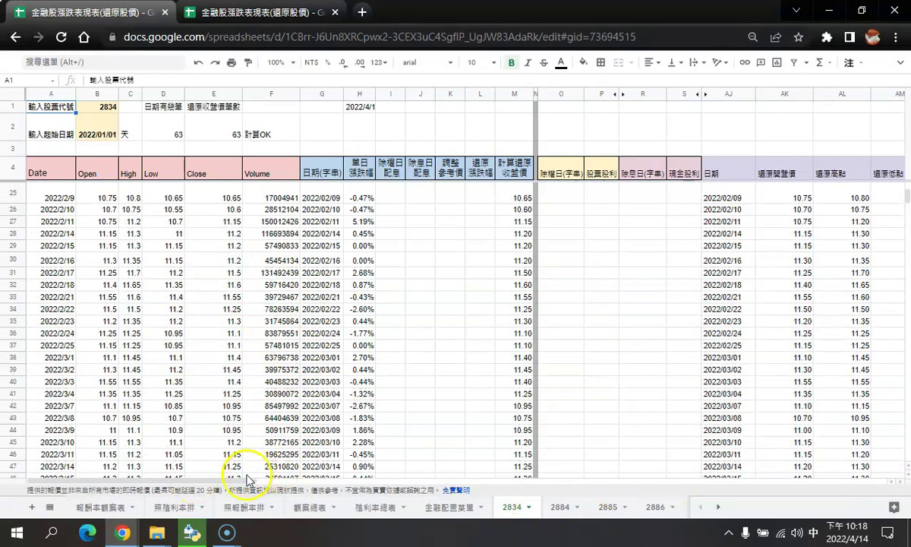
pyautogui.moveTo(215, 481); pyautogui.dragTo(285, 480)
pyautogui.scroll(4, 416, 477)
pyautogui.scroll(3, 575, 366)
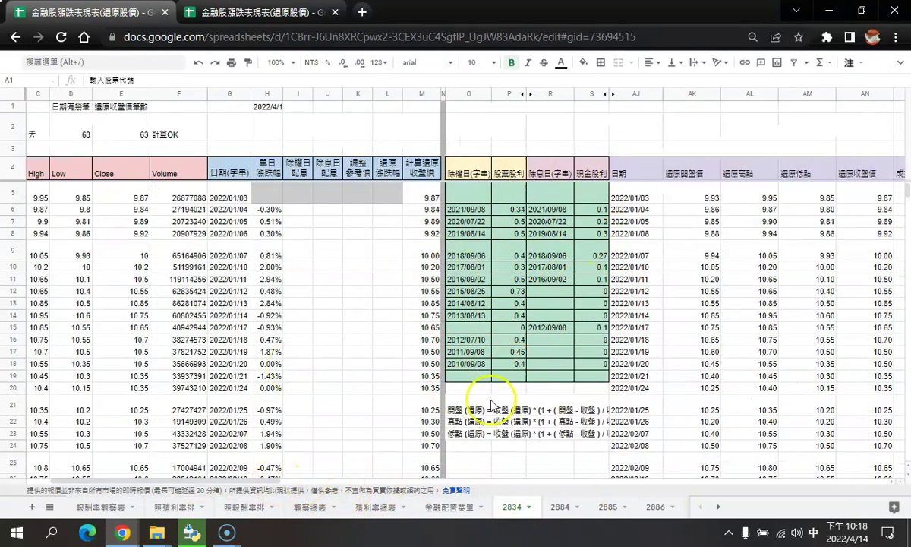
pyautogui.hscroll(-2, 239, 488)
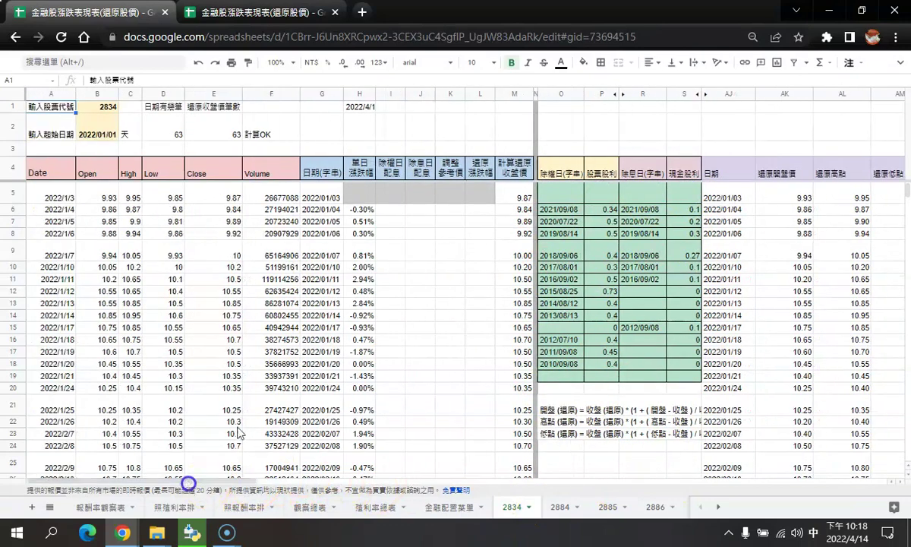
# - Check the most recent daily price rows at the end of the 2834 sheet's price history
pyautogui.scroll(-10, 369, 380)
pyautogui.scroll(-7, 372, 395)
pyautogui.scroll(4, 429, 362)
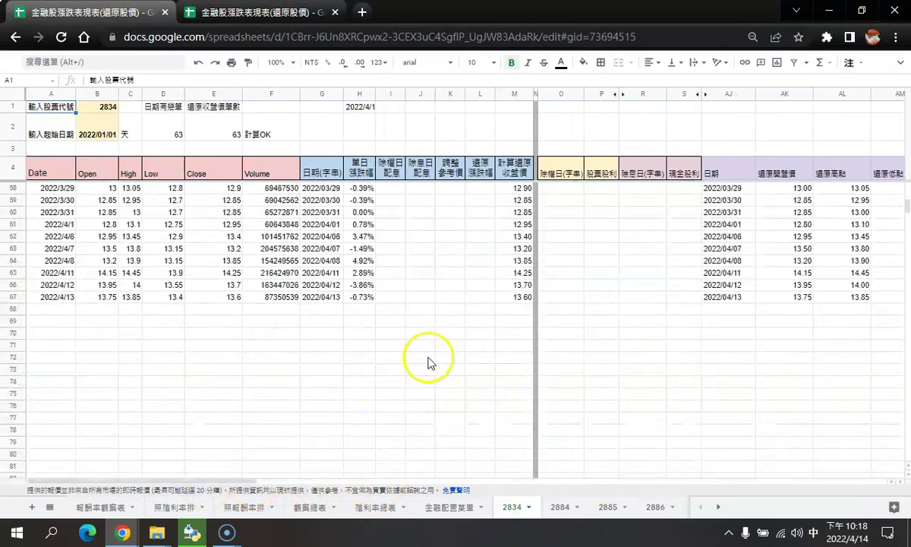
pyautogui.scroll(4, 378, 228)
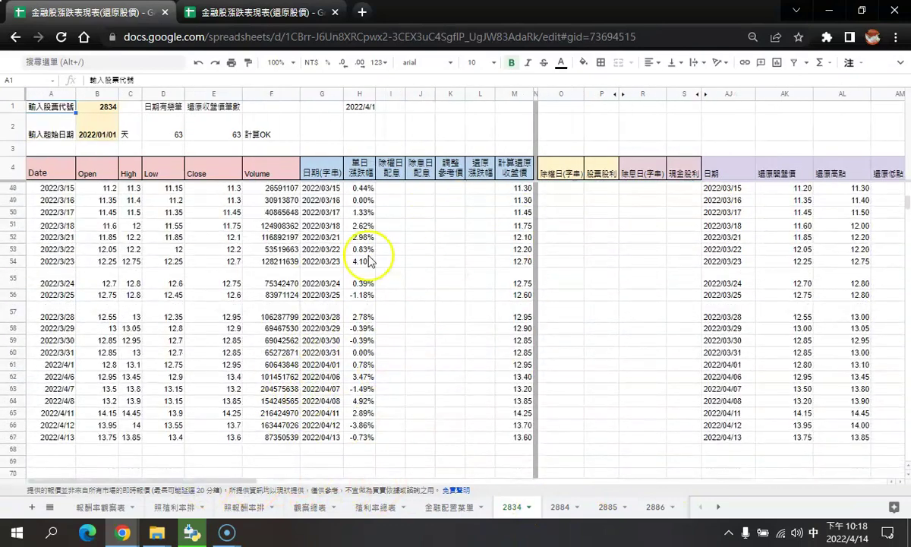
# - View the adjusted price and volume chart of stock 2834 and the 報酬率計算機 table below it
pyautogui.moveTo(246, 486); pyautogui.dragTo(494, 478)
pyautogui.scroll(10, 453, 417)
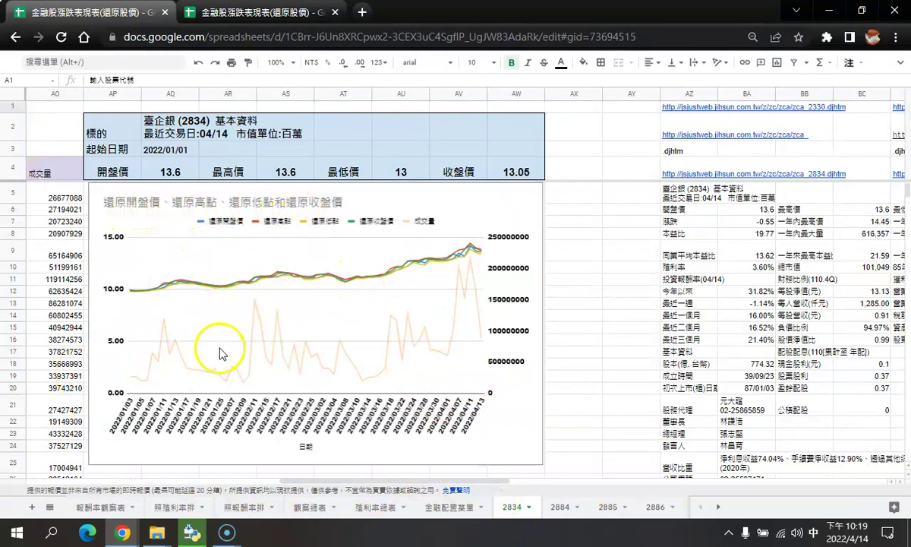
pyautogui.scroll(-3, 225, 353)
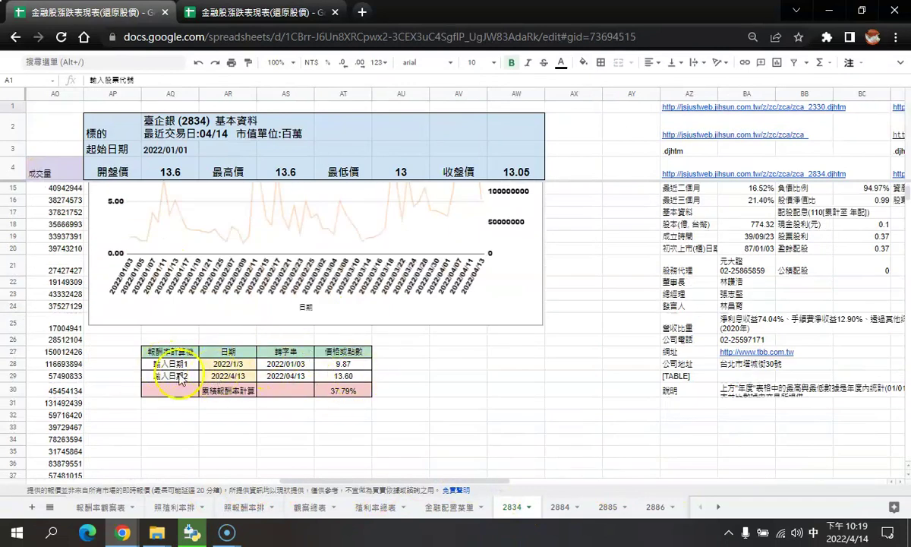
pyautogui.moveTo(333, 481); pyautogui.dragTo(280, 480)
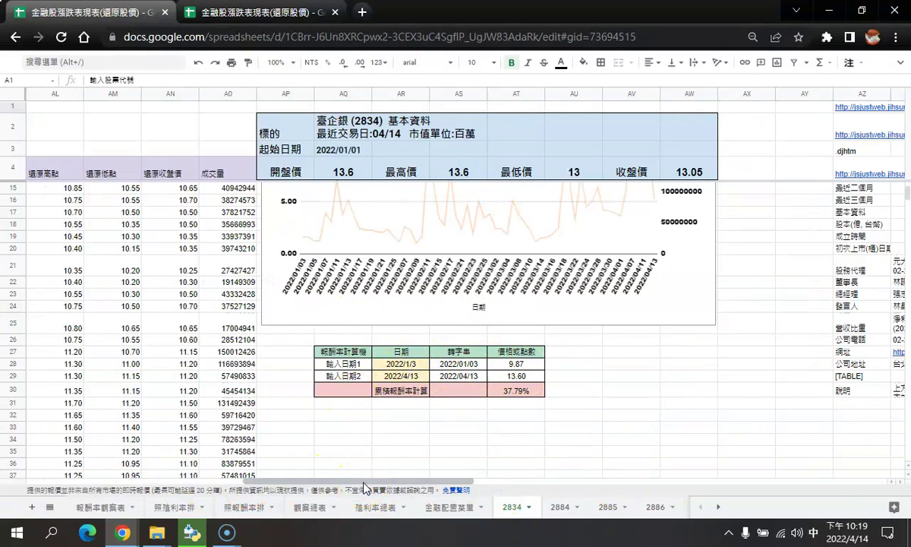
# - Review the 基本資料 block of stock 2834 and its 月營收明細 monthly revenue table
pyautogui.moveTo(363, 482); pyautogui.dragTo(517, 481)
pyautogui.scroll(4, 366, 377)
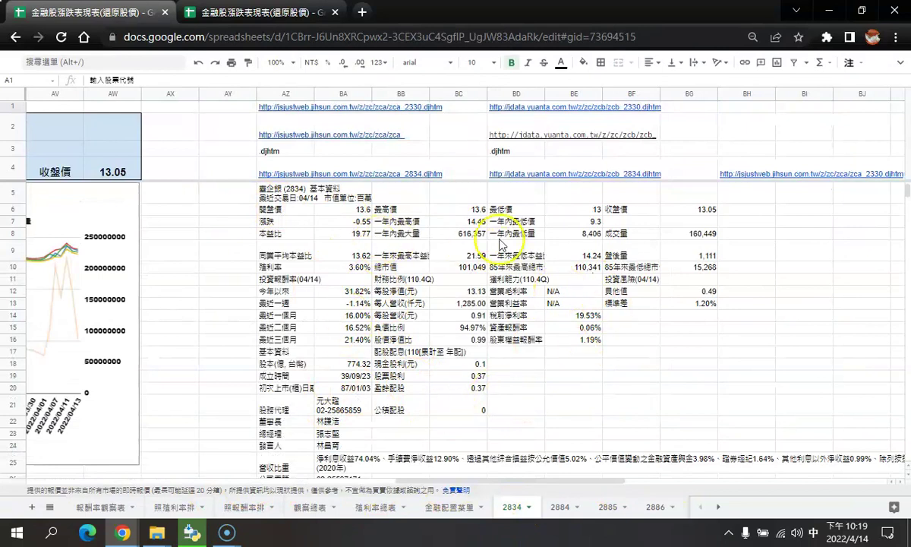
pyautogui.moveTo(497, 484); pyautogui.dragTo(681, 483)
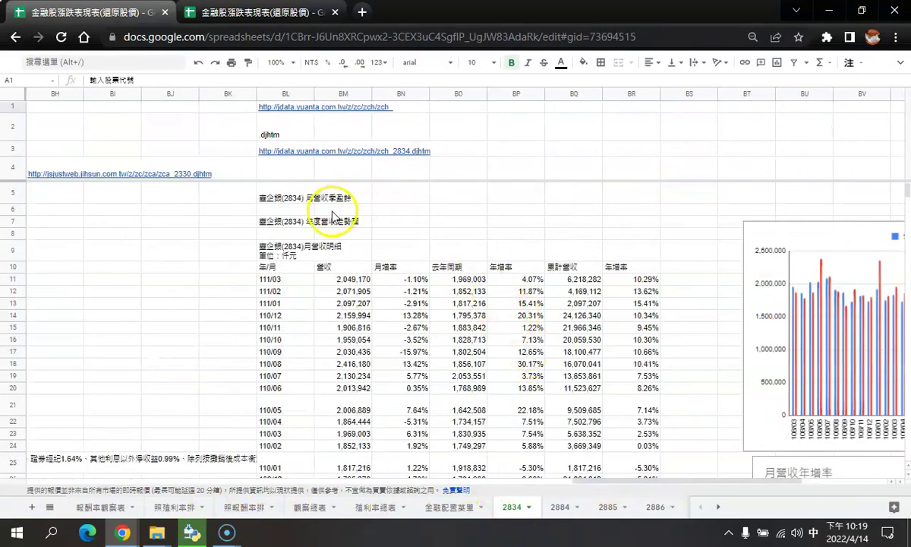
pyautogui.scroll(-5, 483, 312)
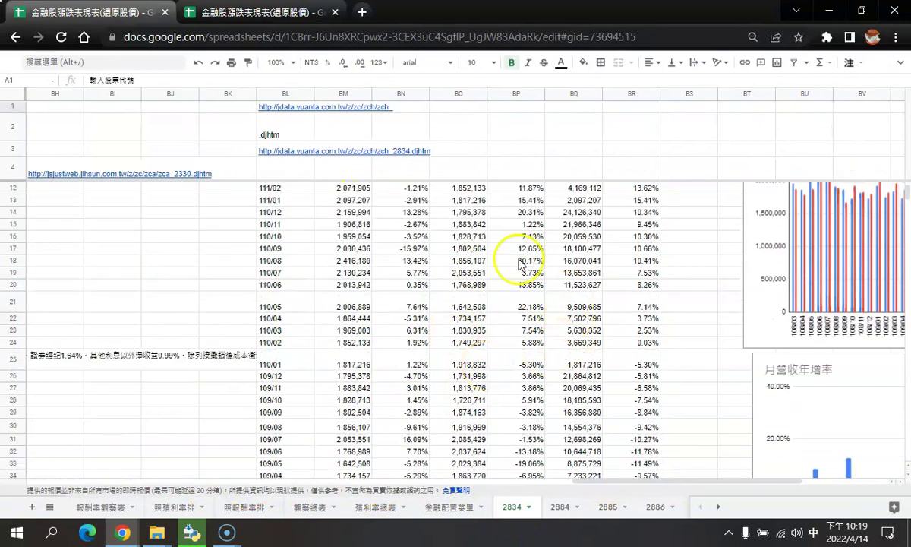
# - View the monthly revenue comparison chart and the 月營收年增率 and 累計營收年增率 charts for stock 2834
pyautogui.moveTo(606, 484); pyautogui.dragTo(689, 483)
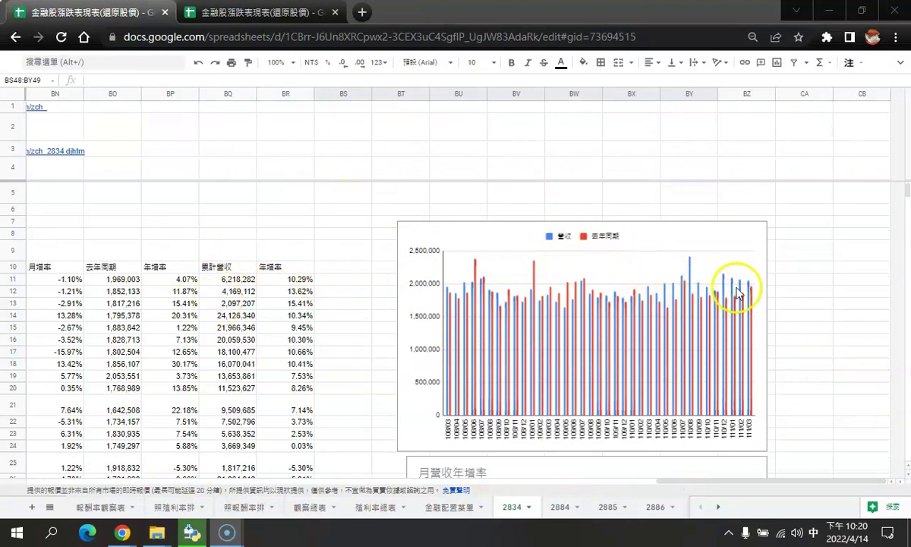
pyautogui.scroll(-3, 687, 295)
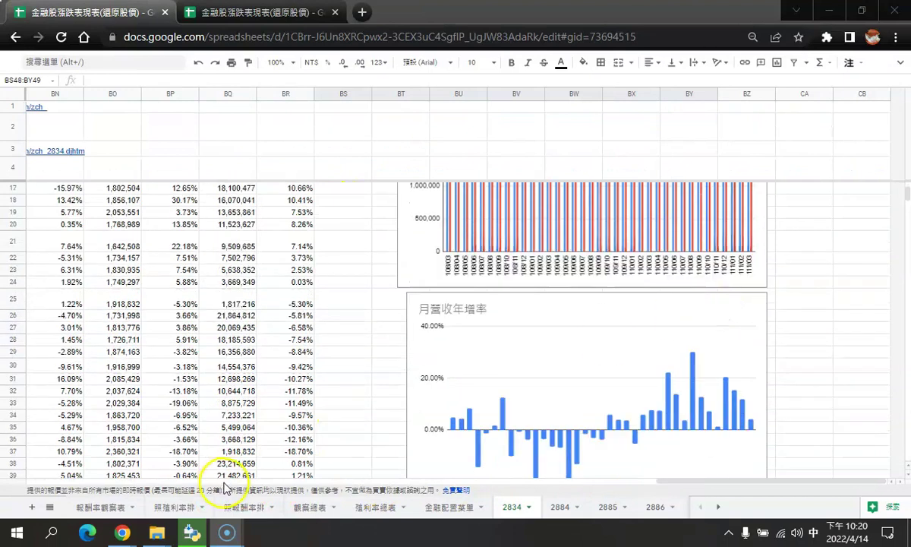
pyautogui.scroll(-1, 440, 327)
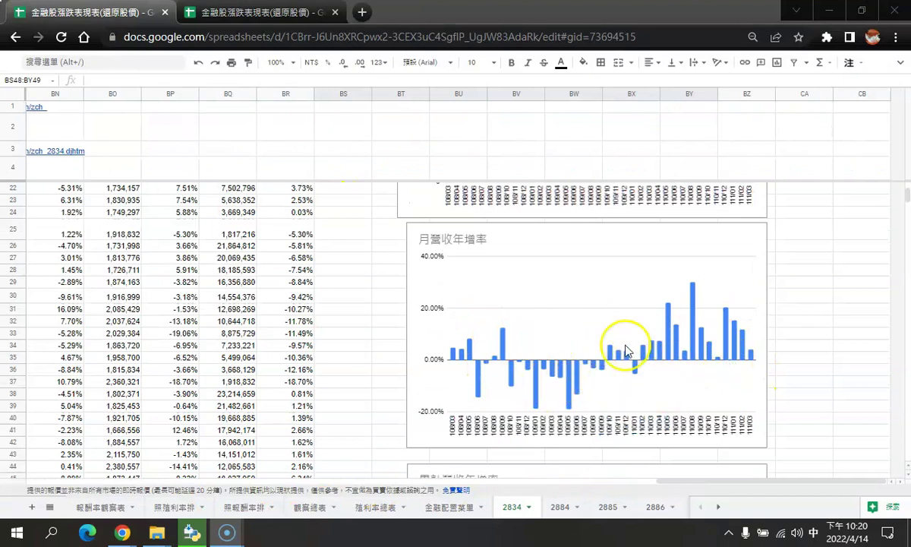
pyautogui.scroll(-3, 635, 362)
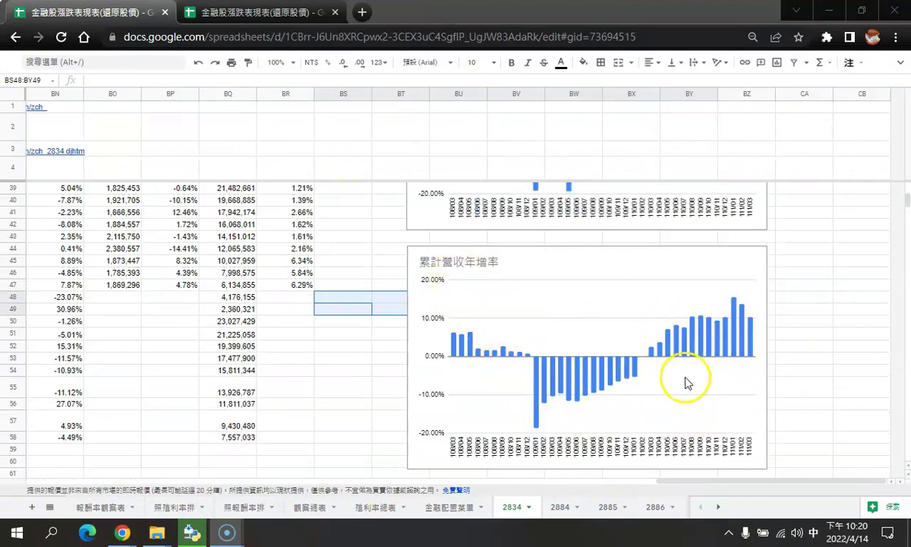
# - Return from the revenue charts to the dividend records and adjusted price columns near the start of the 2834 sheet
pyautogui.click(353, 355)
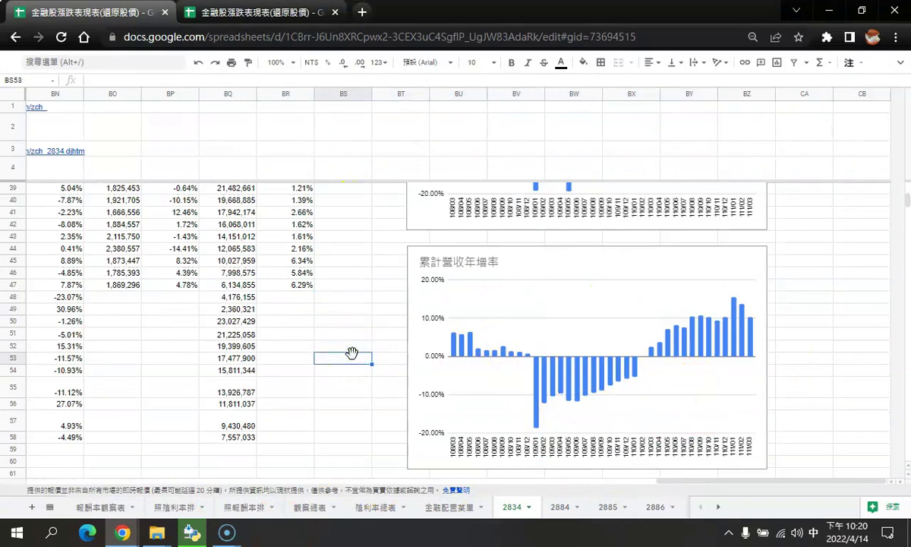
pyautogui.scroll(5, 334, 345)
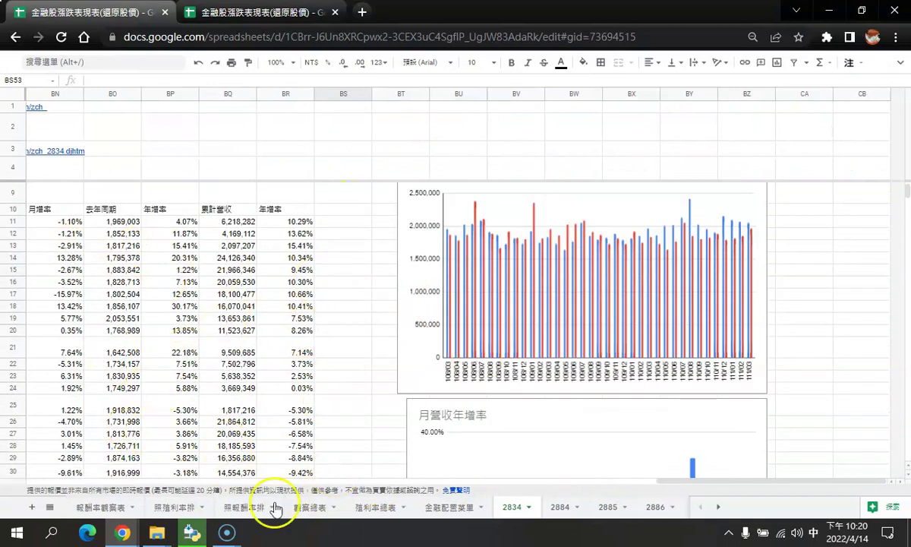
pyautogui.moveTo(730, 482); pyautogui.dragTo(163, 488)
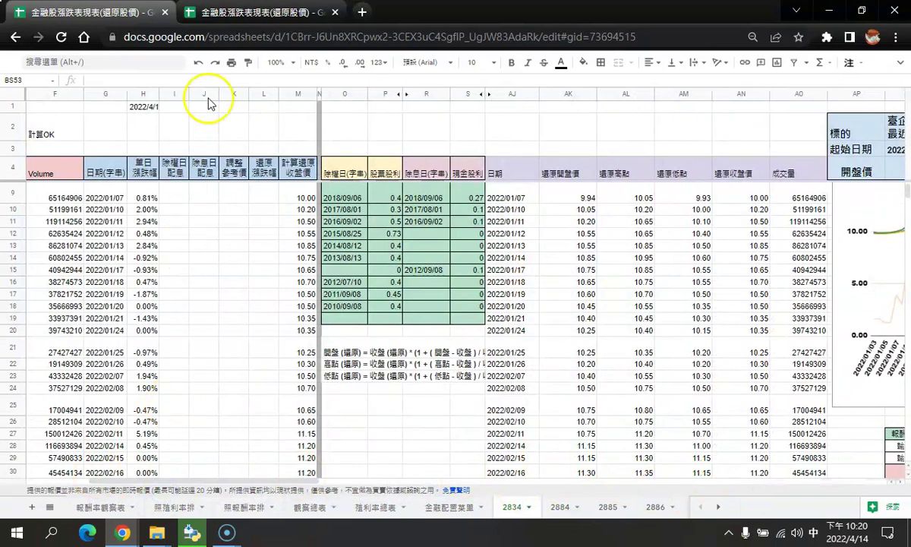
# - Check the published web version of the workbook, and open the 報酬率觀察表 sheet in the editable workbook
pyautogui.click(262, 12)
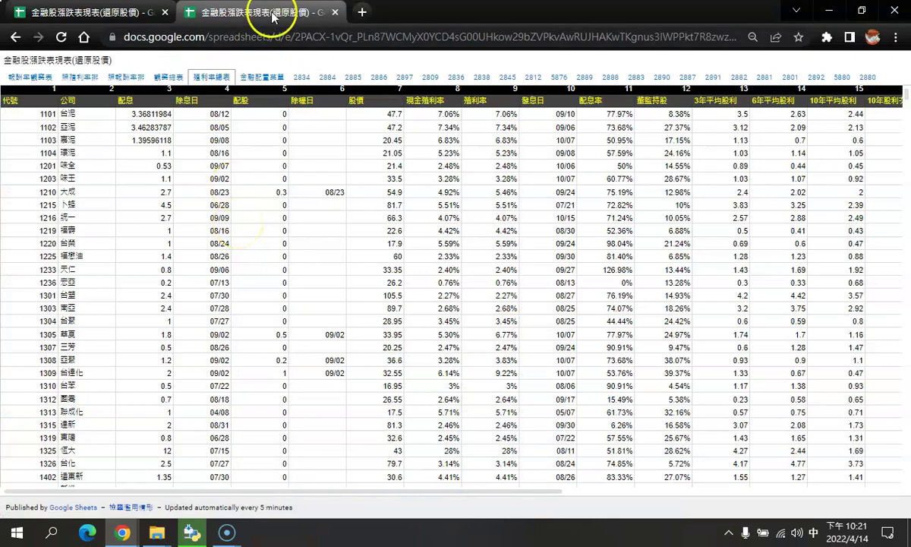
pyautogui.click(102, 13)
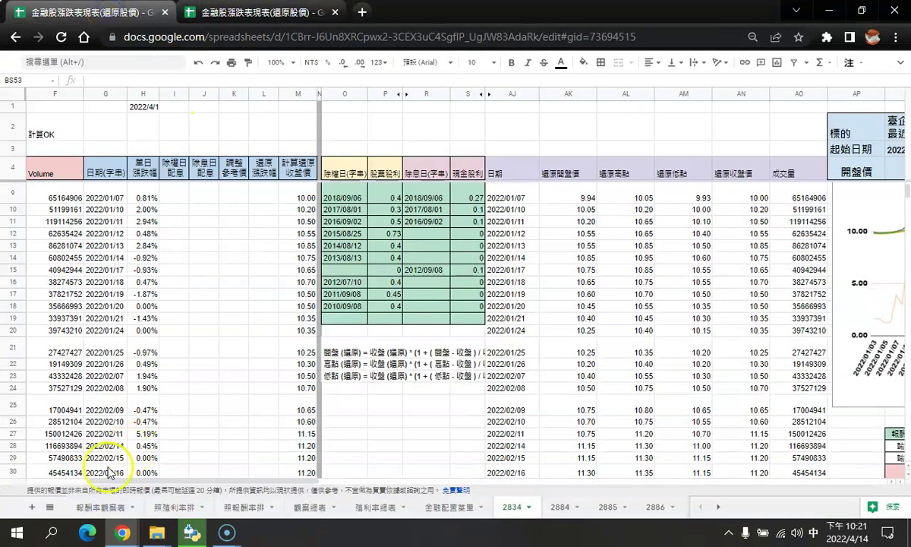
pyautogui.click(99, 511)
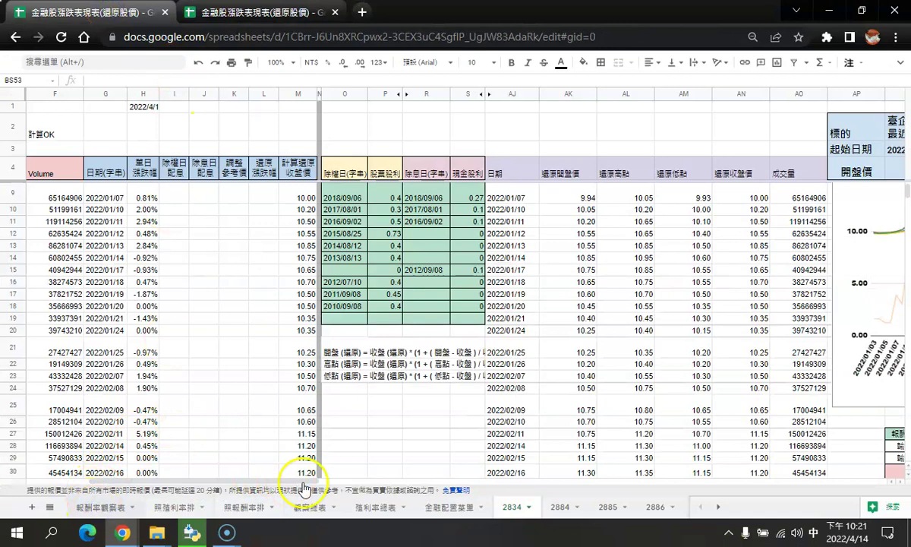